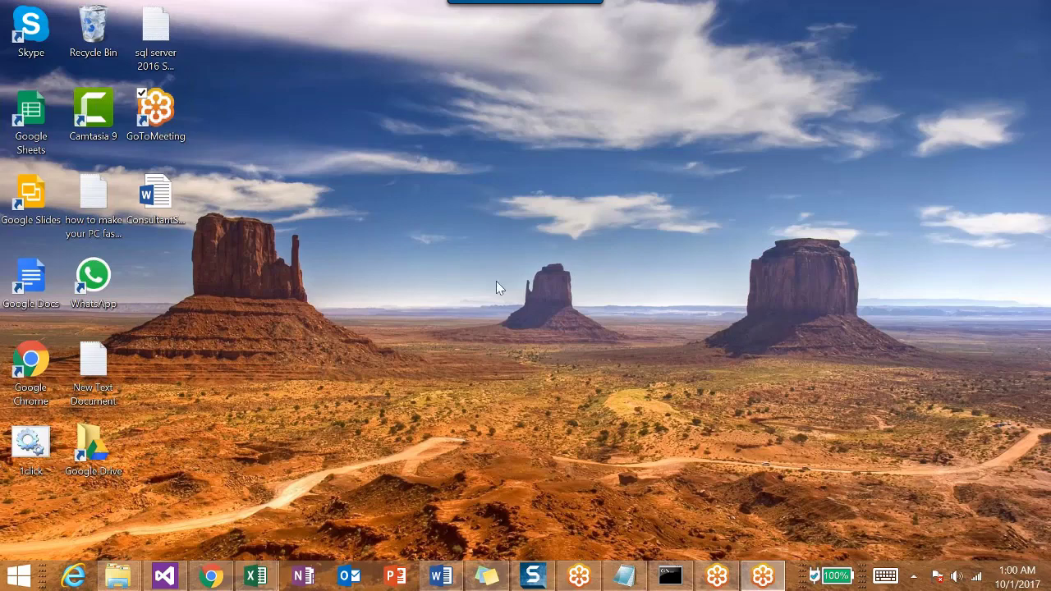
Restore the Chrome window showing the Dynamics 365 Sales Activity Dashboard from the taskbar
left_click(193, 585)
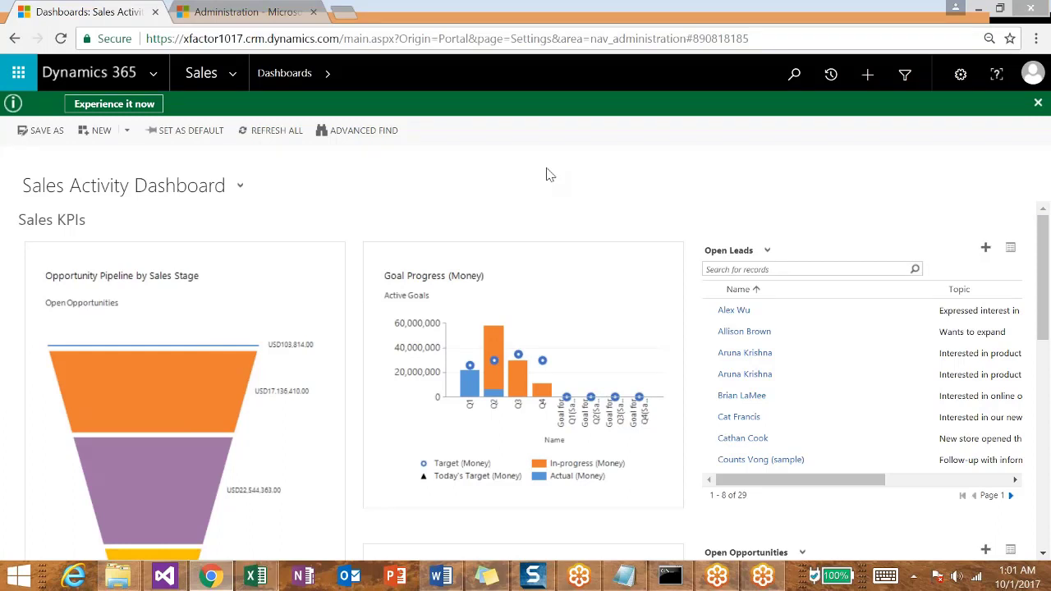
Go from the Sales navigation menu through Settings to the Administration page
left_click(237, 74)
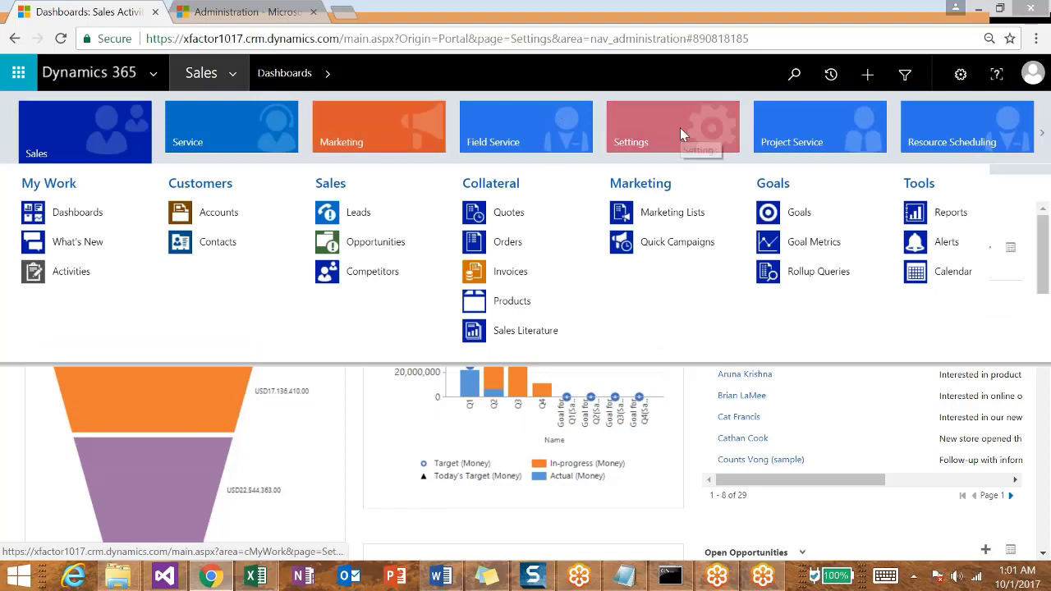
left_click(680, 127)
left_click(389, 215)
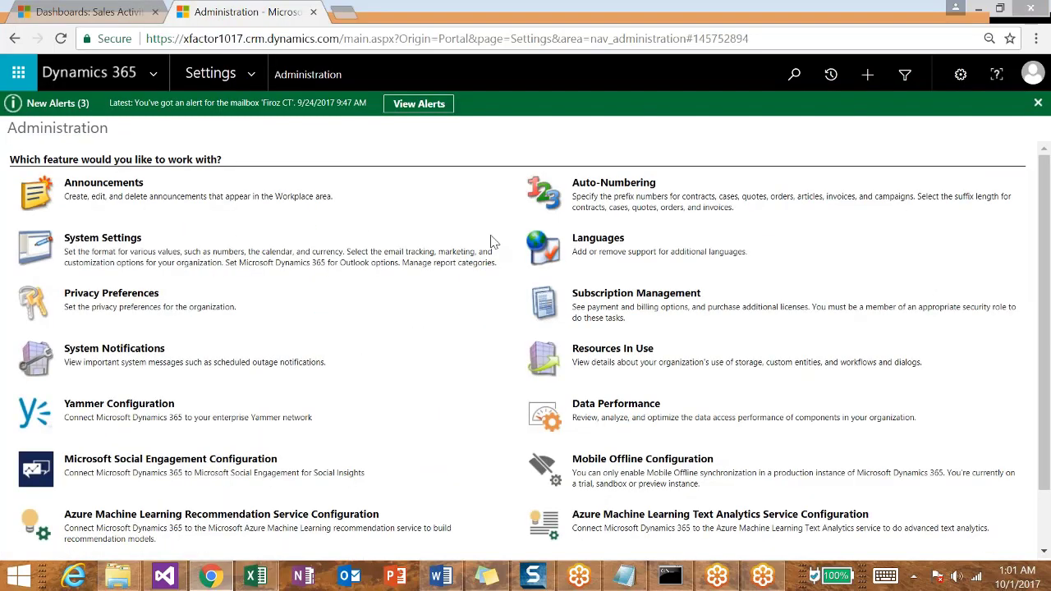
left_click(597, 238)
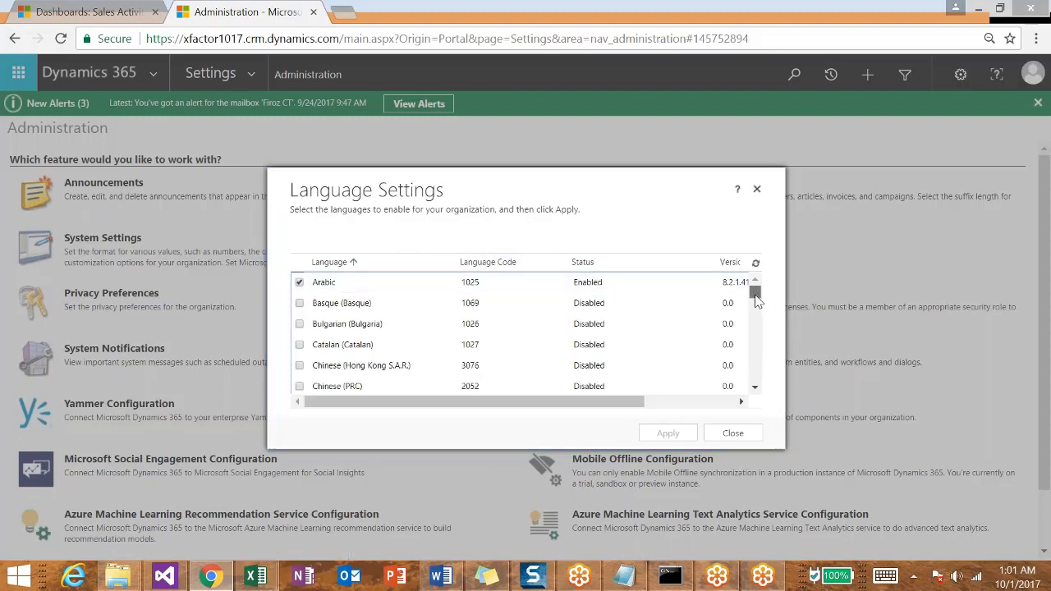
mouse_move(755, 291)
left_mouse_down()
mouse_move(752, 389)
mouse_move(753, 287)
left_mouse_up()
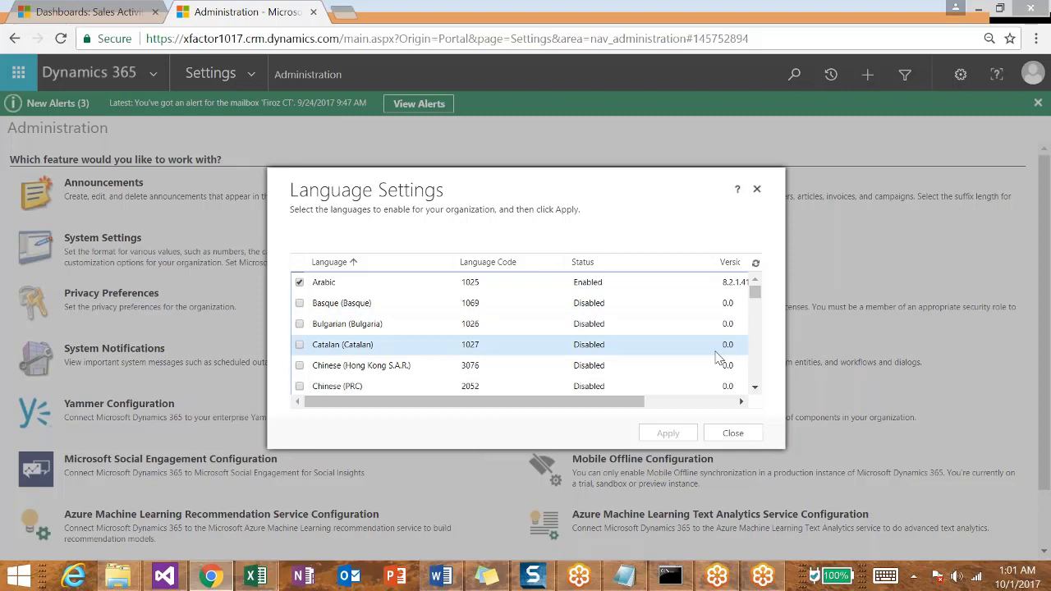
left_click(753, 386)
scroll(574, 362, "down", 1)
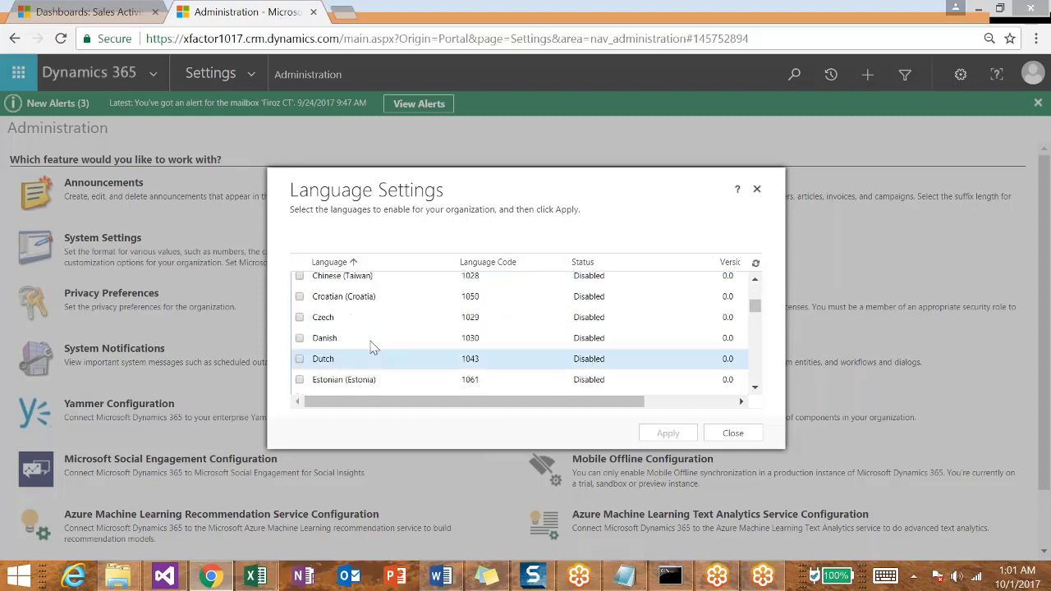
left_click(299, 359)
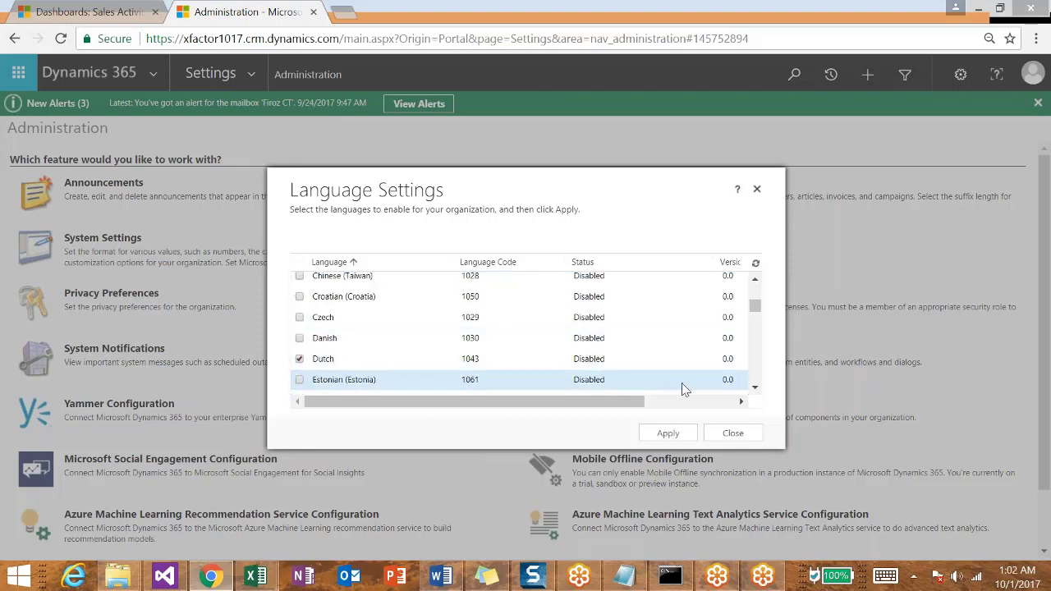
left_click(755, 389)
scroll(358, 340, "down", 1)
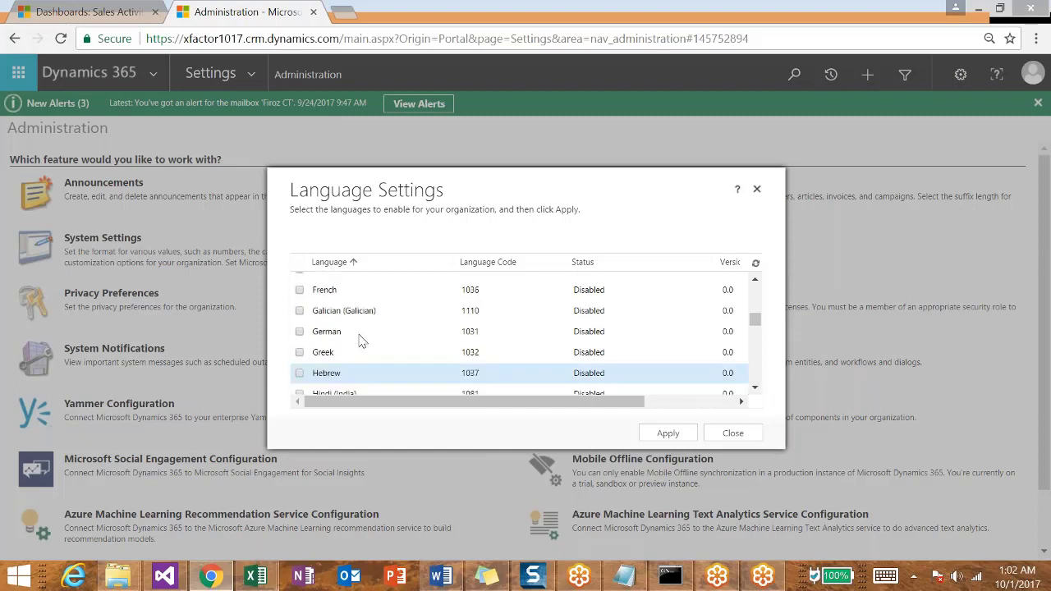
left_click(299, 292)
left_click(727, 436)
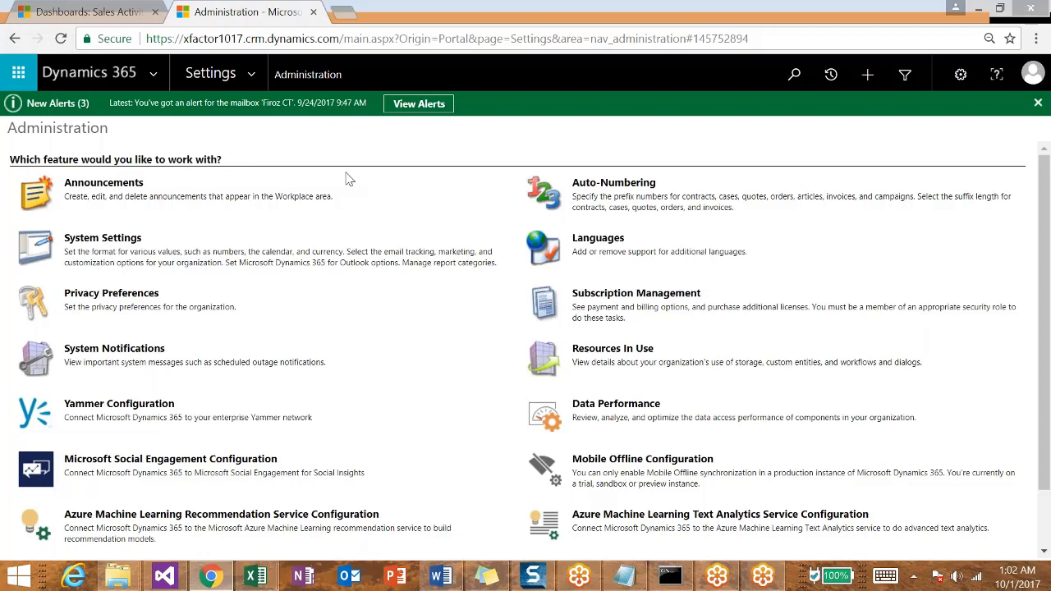
Return to the Sales dashboard and open the Languages tab of personal Options
left_click(117, 13)
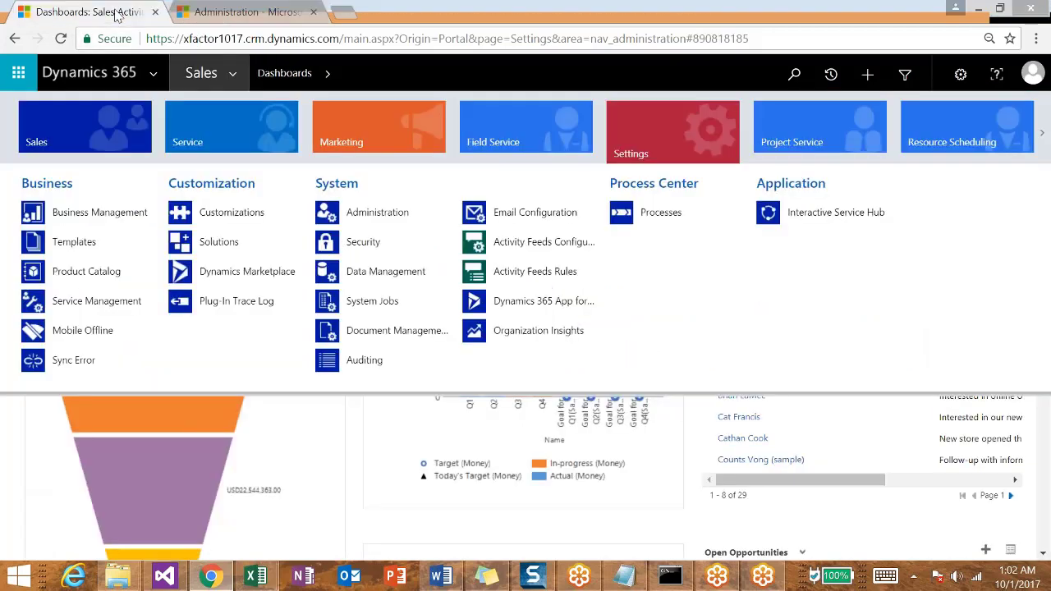
left_click(345, 436)
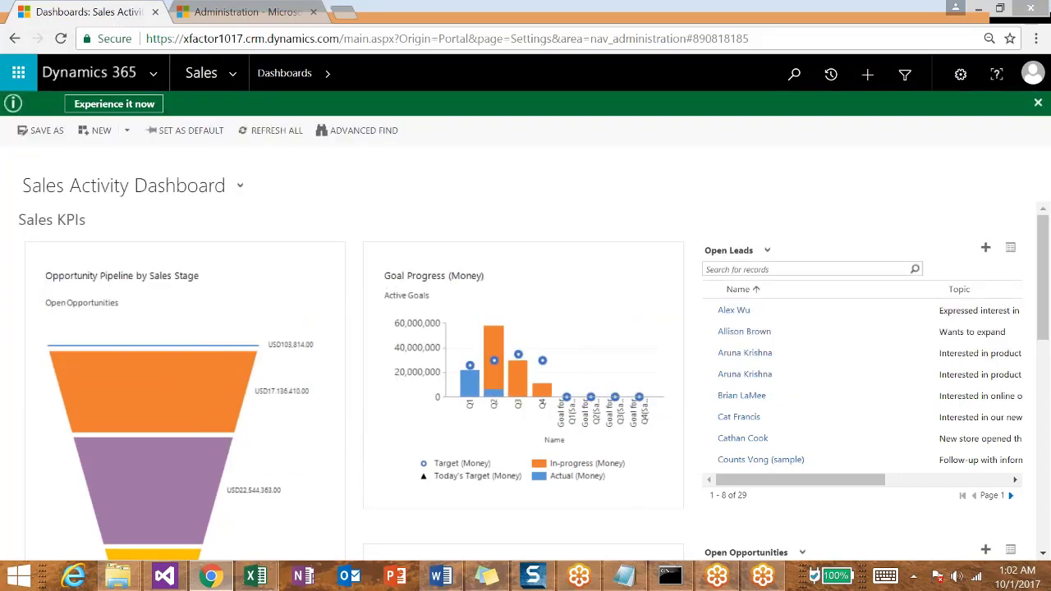
left_click(961, 75)
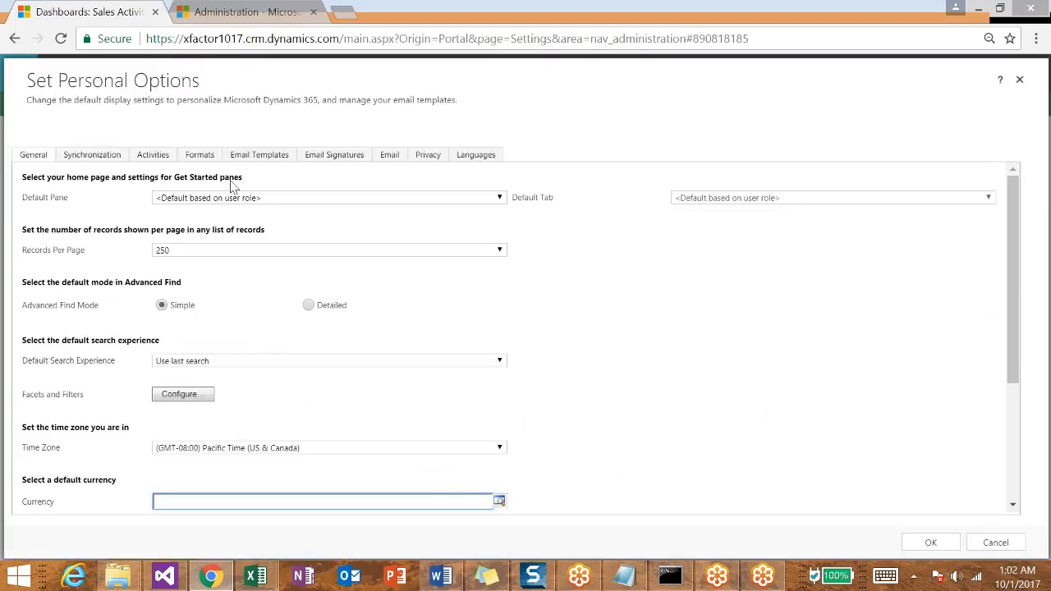
left_click(478, 158)
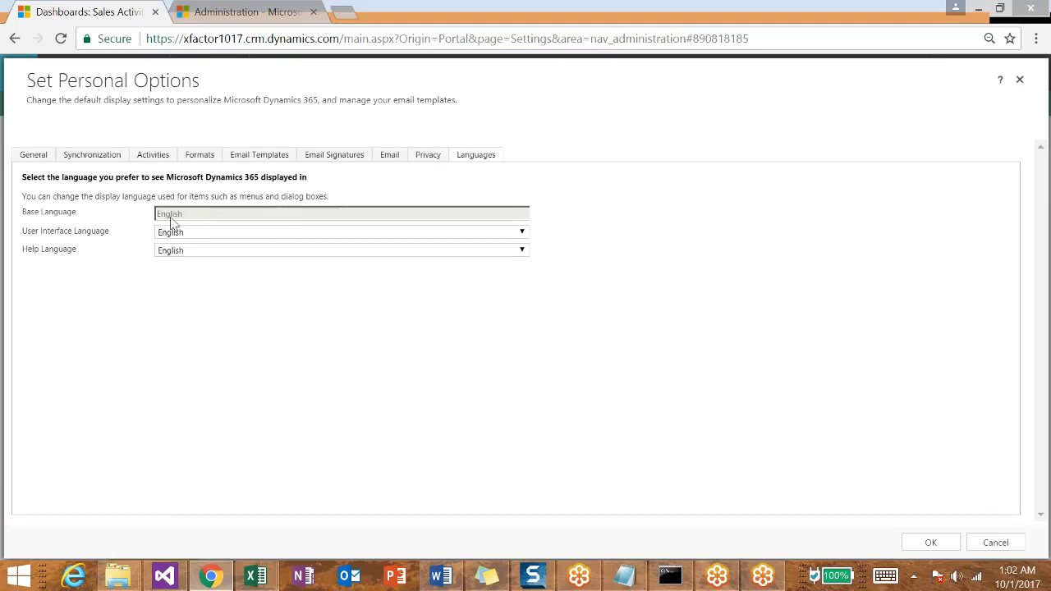
Set both the user interface and help languages to Arabic and confirm
left_click(208, 238)
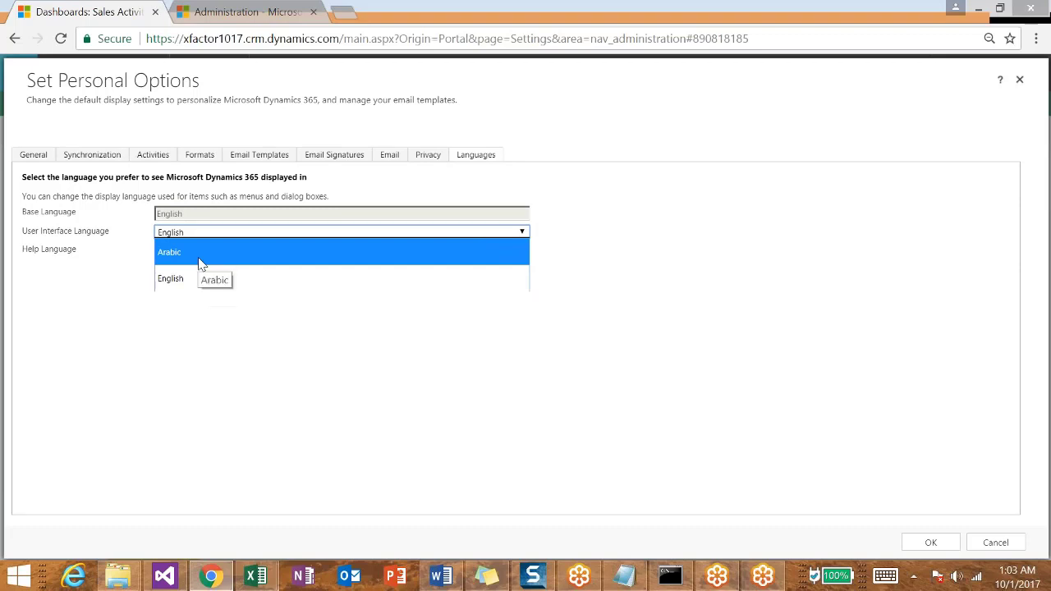
left_click(198, 261)
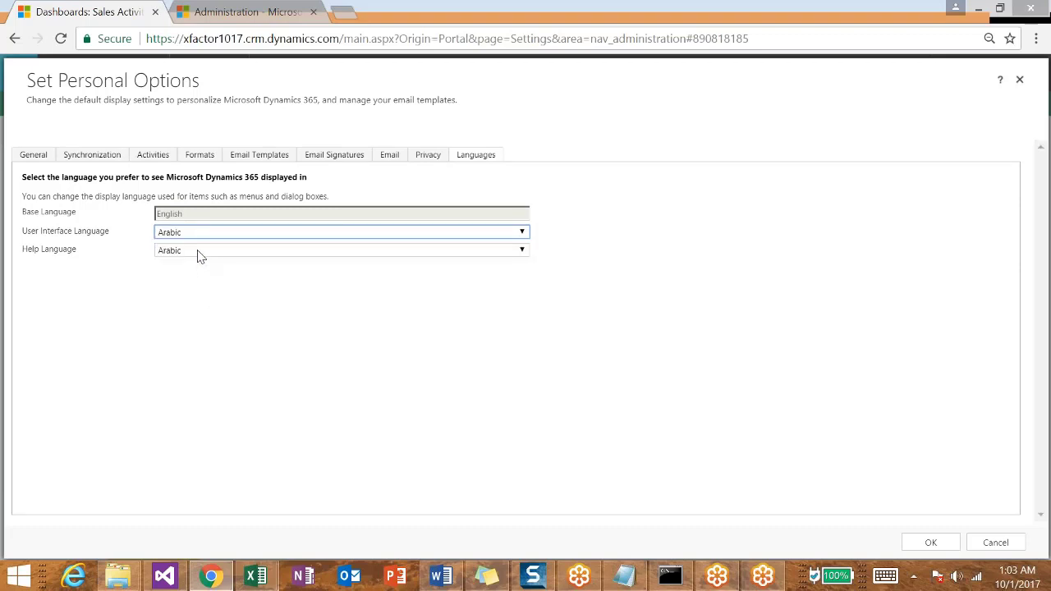
left_click(199, 251)
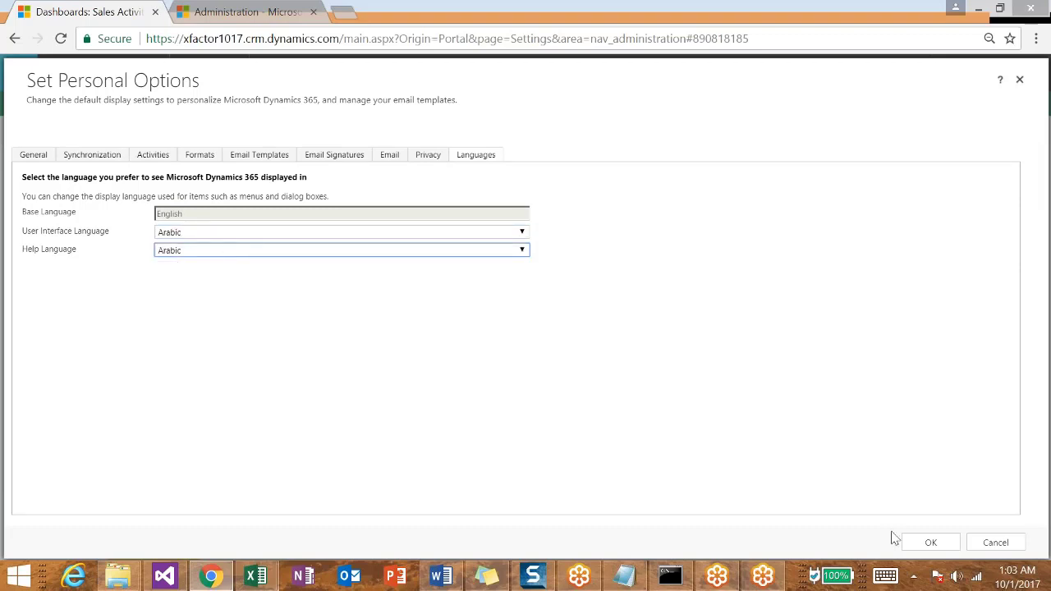
left_click(929, 543)
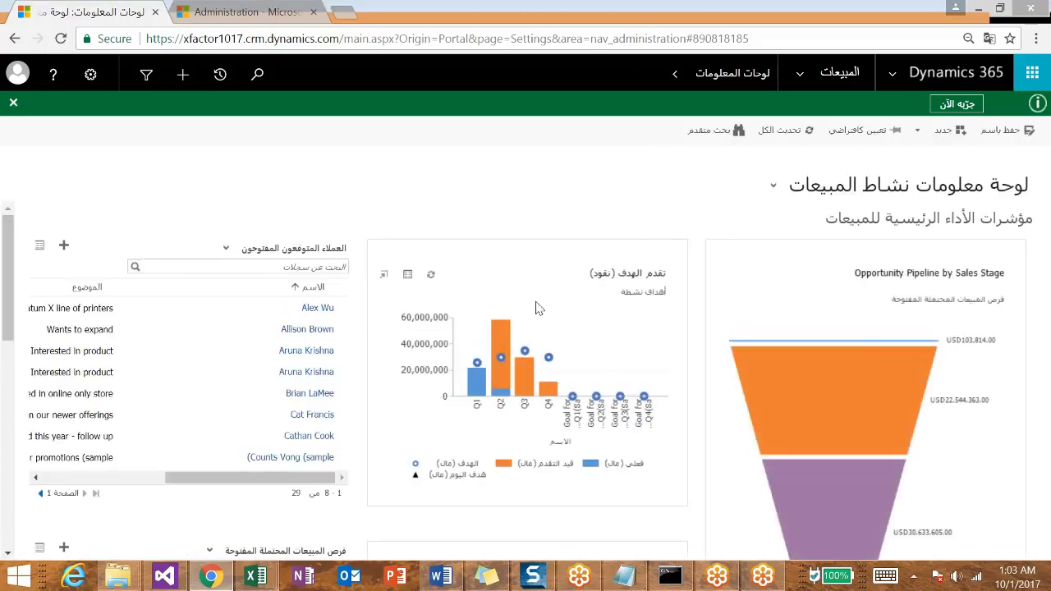
Review the right-to-left Arabic dashboard, its gear menu and Sales navigation menu, then reopen personal options
left_click(102, 329)
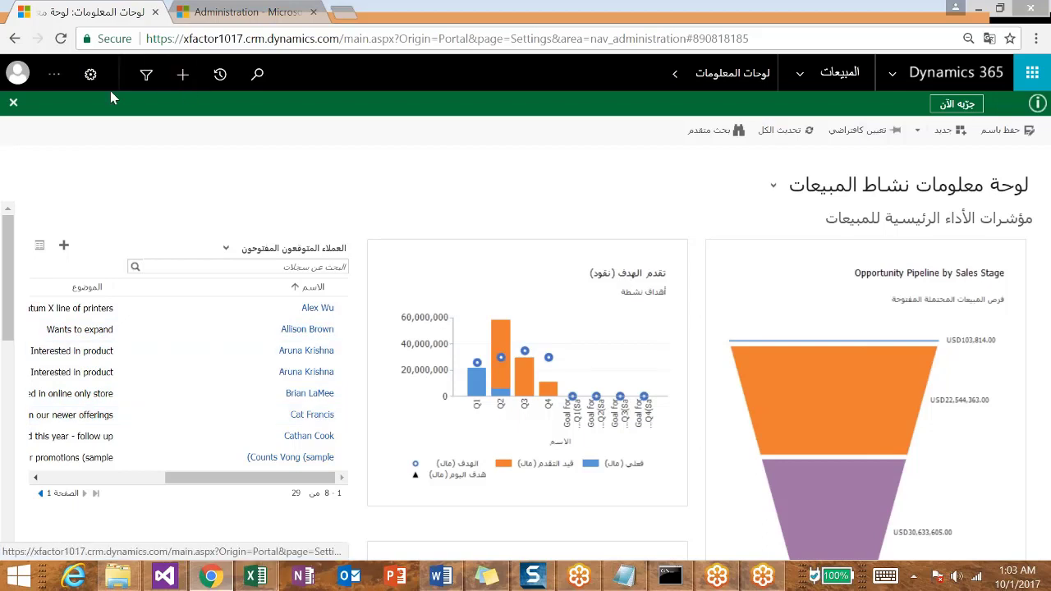
left_click(92, 76)
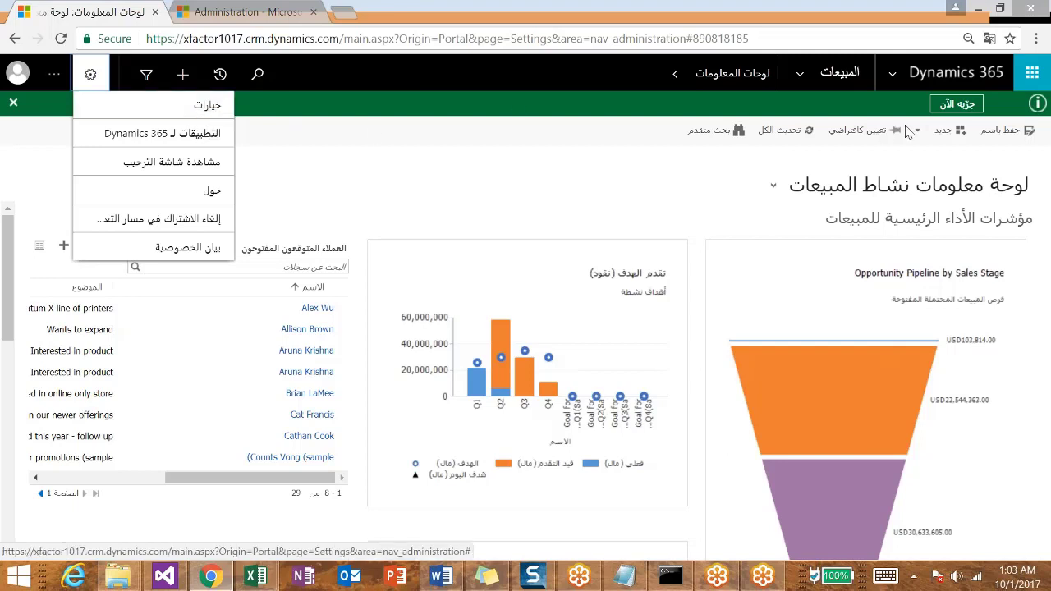
left_click(11, 107)
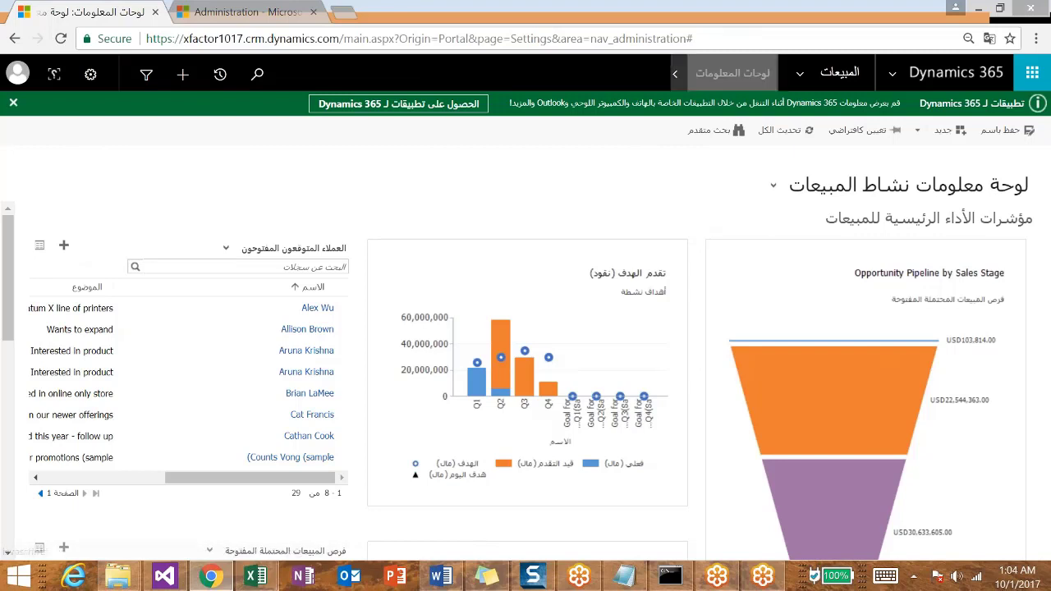
left_click(829, 74)
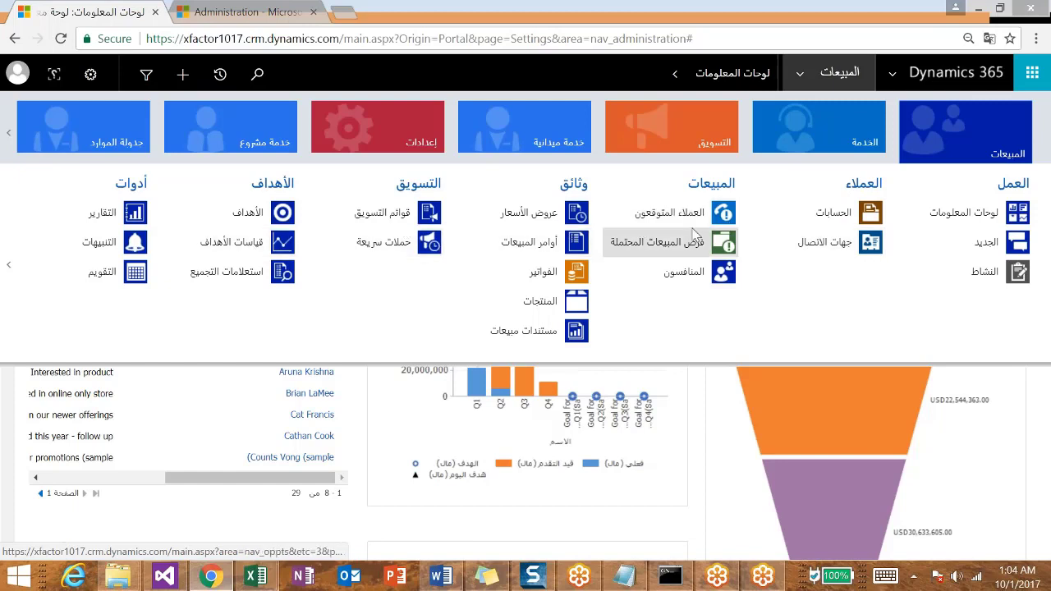
left_click(91, 74)
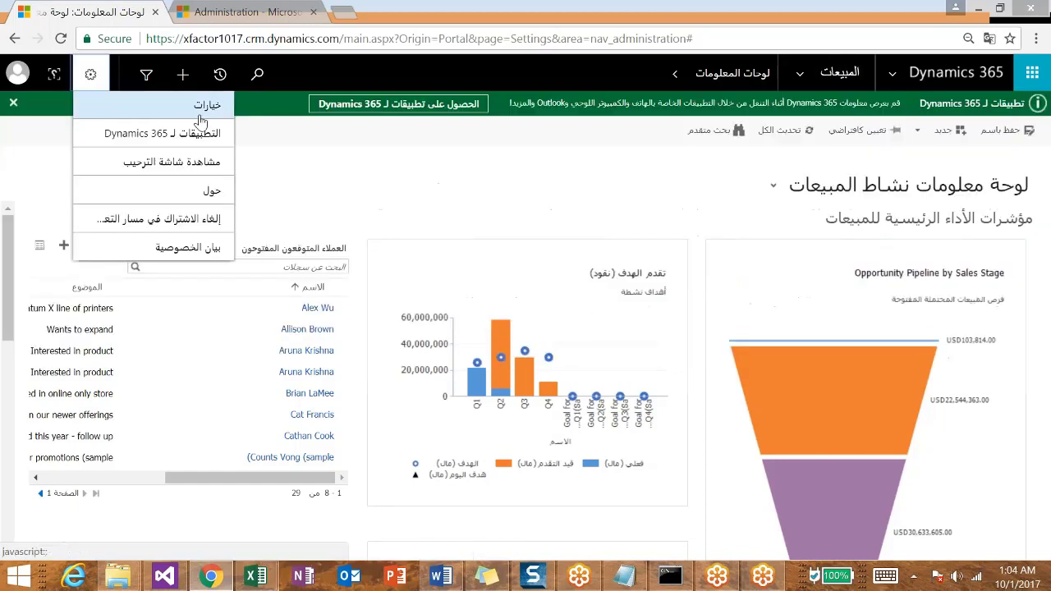
Change the User Interface Language from Arabic back to English in the Languages tab
left_click(204, 106)
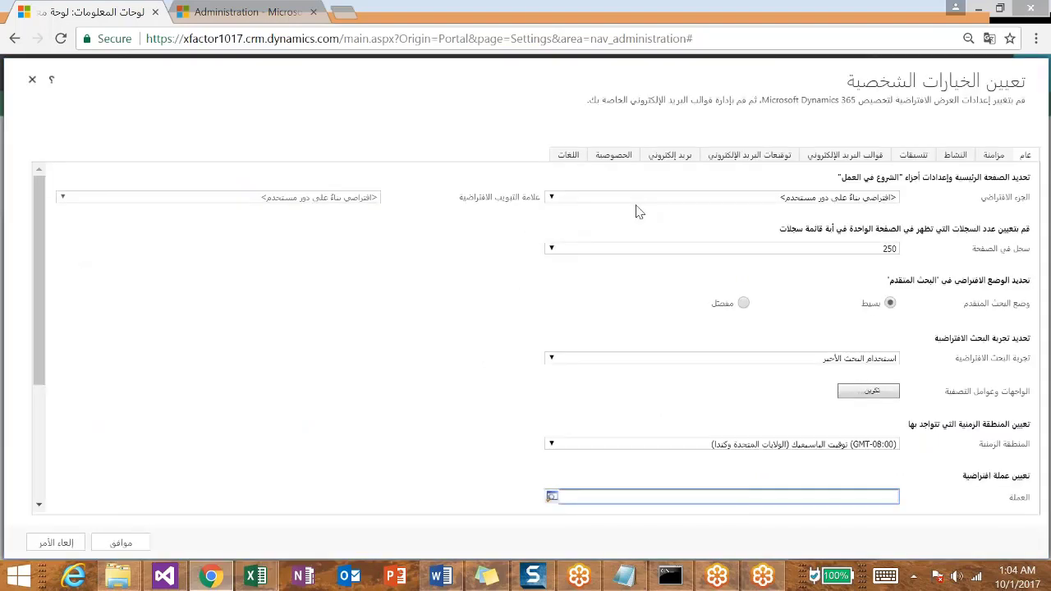
left_click(572, 156)
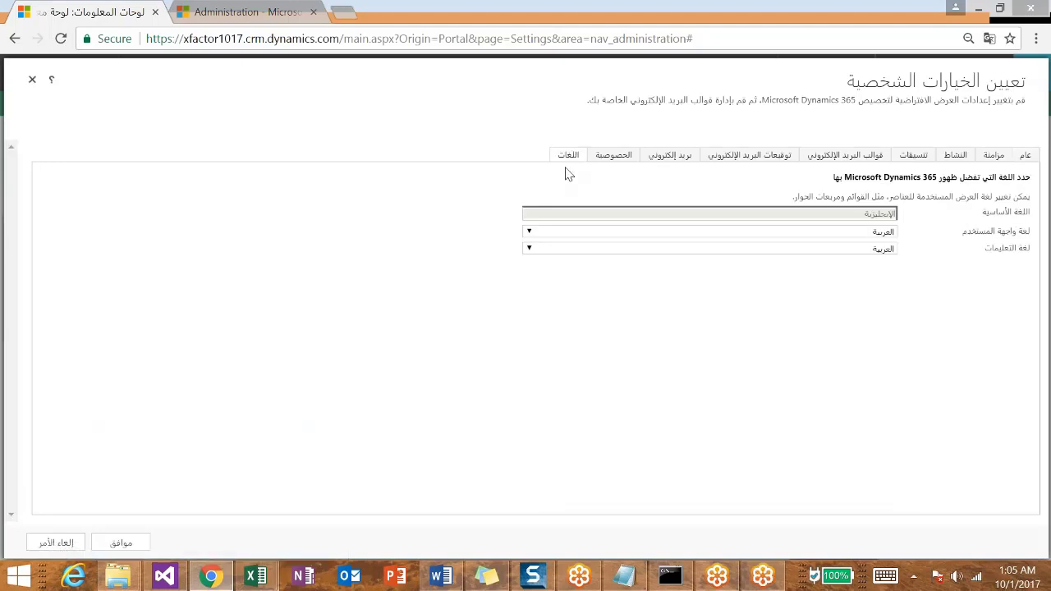
left_click(876, 233)
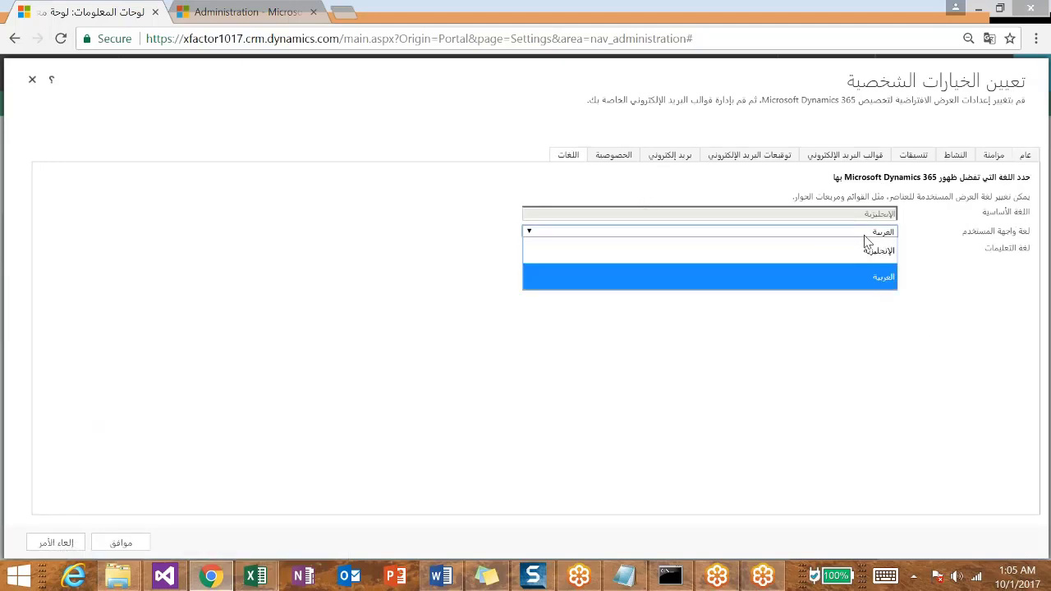
left_click(877, 257)
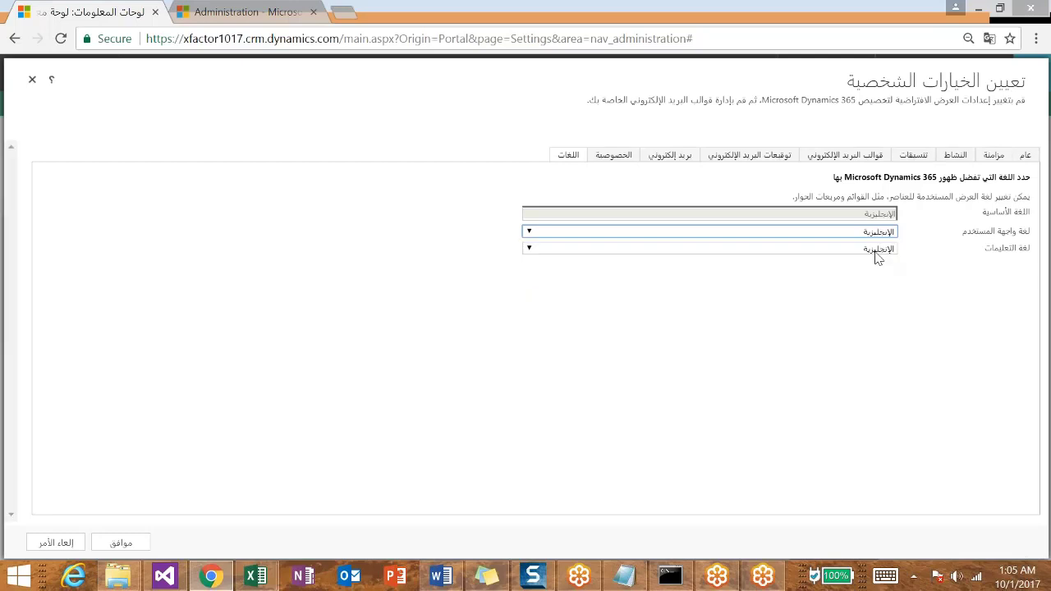
left_click(121, 542)
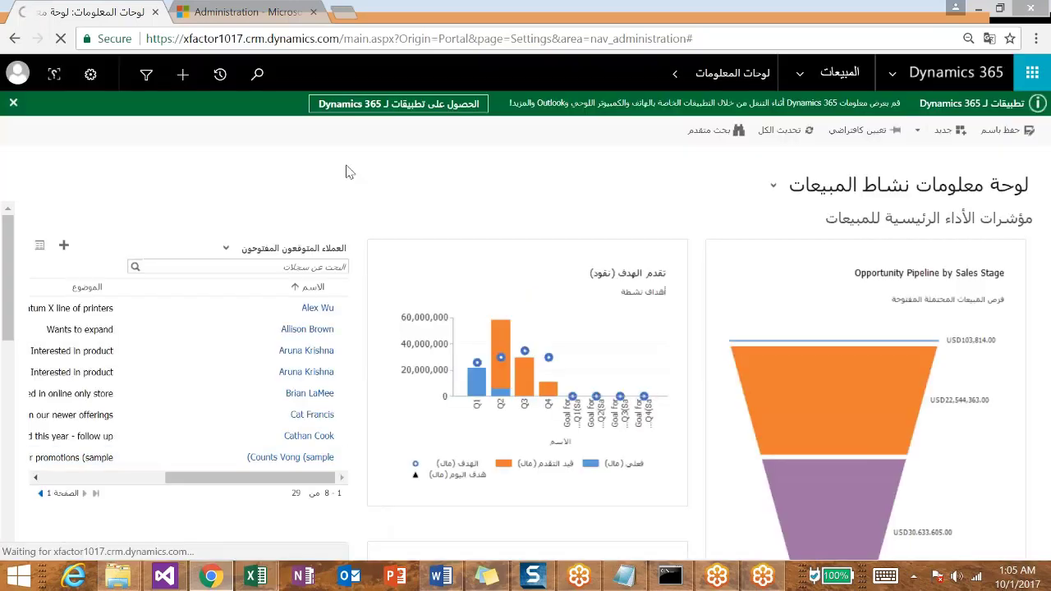